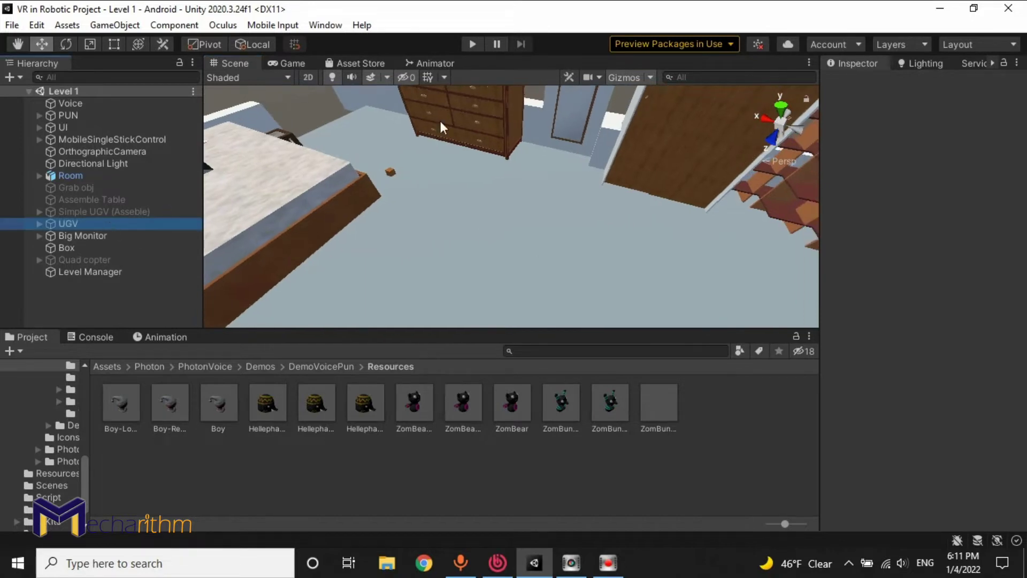
# - Enable the UGV robot object so it appears in Level 1
pyautogui.click(859, 84)
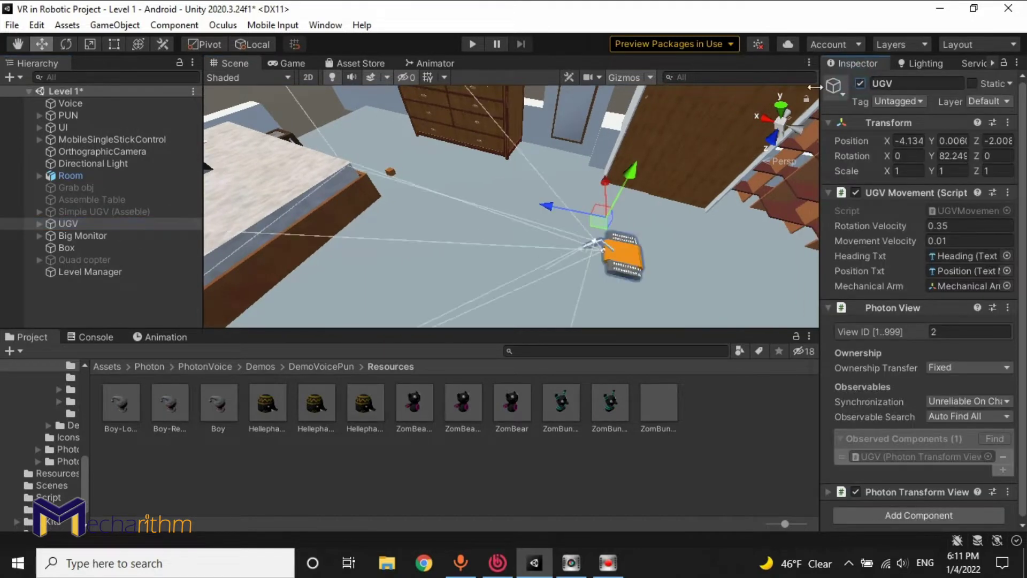
# - Frame the UGV, then expand it and its Mechanical Arm in the Hierarchy to list their parts
pyautogui.moveTo(558, 248)
pyautogui.keyDown('alt'); pyautogui.mouseDown()
pyautogui.moveTo(717, 237)
pyautogui.moveTo(643, 112)
pyautogui.moveTo(631, 251)
pyautogui.mouseUp(); pyautogui.keyUp('alt')
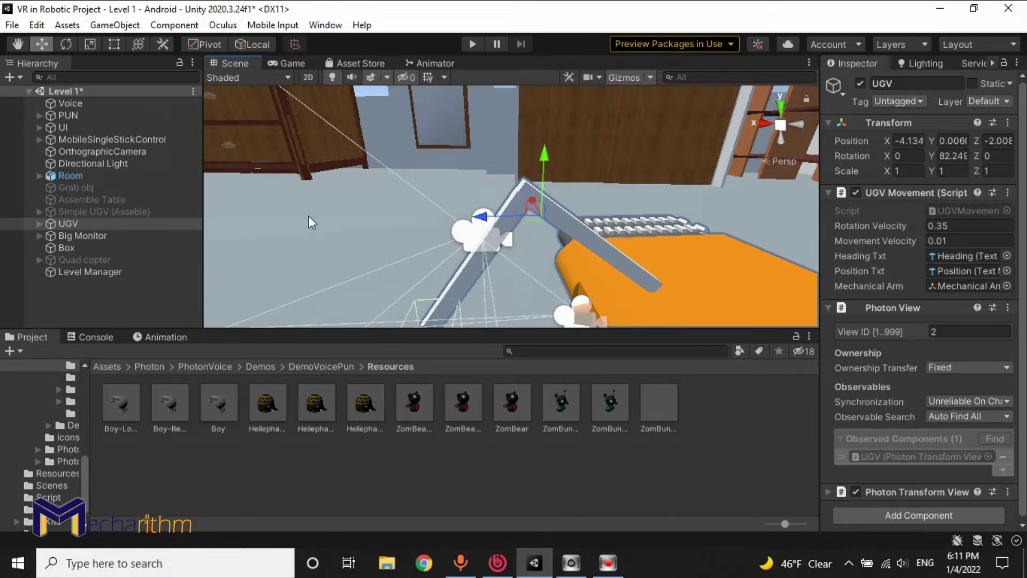
pyautogui.doubleClick(35, 220)
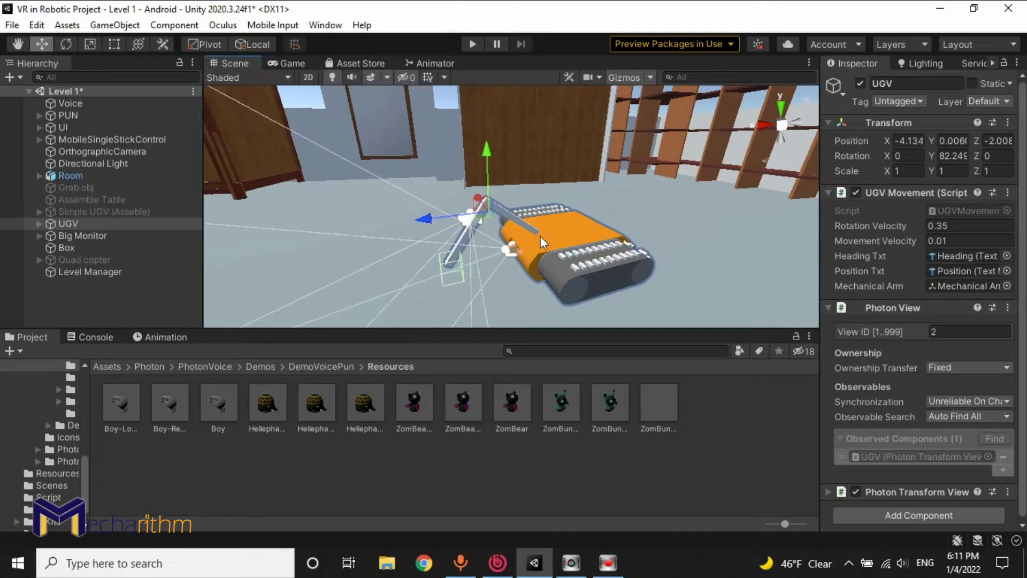
pyautogui.click(41, 223)
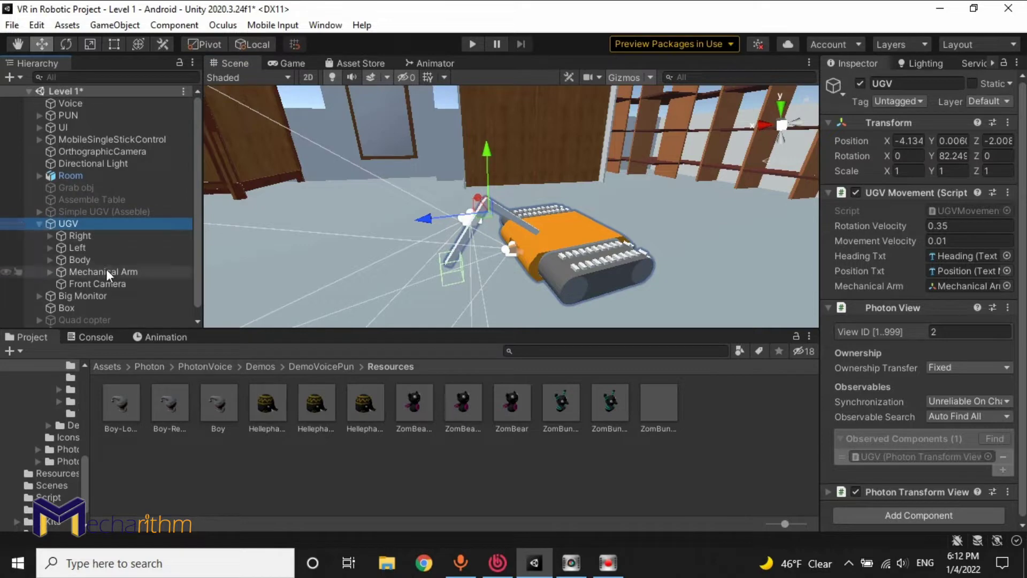
pyautogui.click(48, 271)
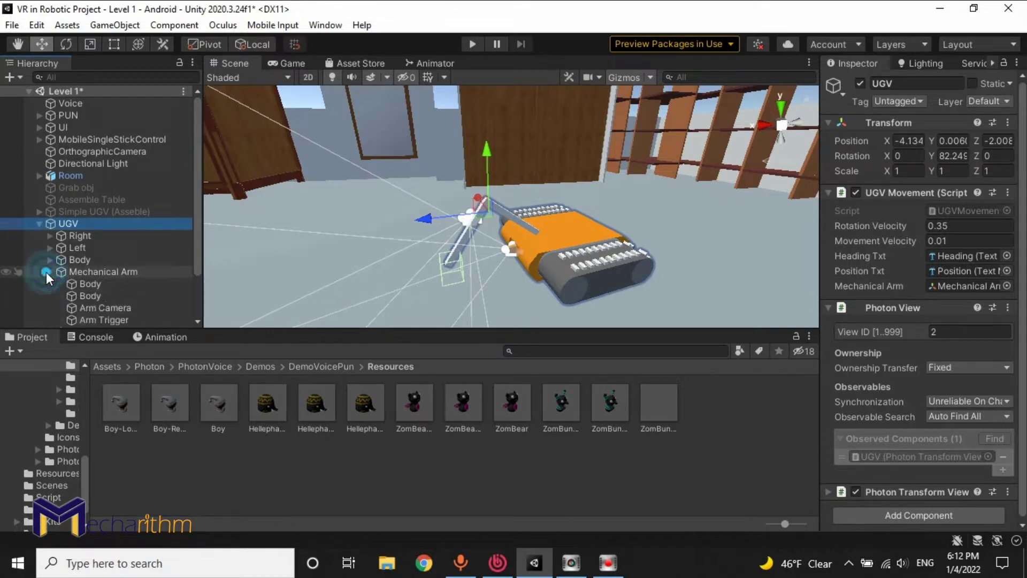
pyautogui.scroll(-2, 85, 273)
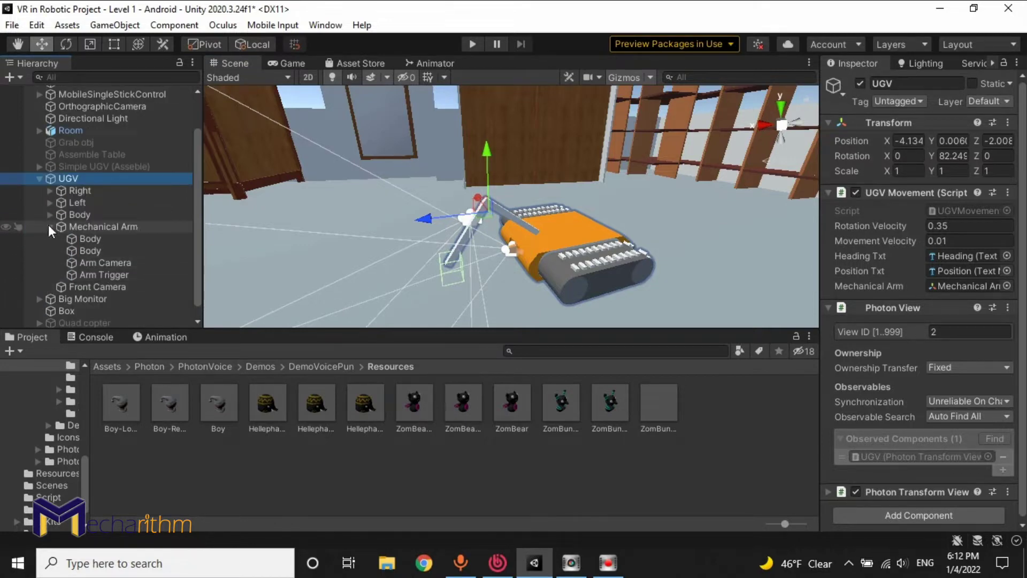
pyautogui.click(48, 225)
# - Test-tilt the Mechanical Arm about its X axis, then undo it back to zero rotation
pyautogui.click(96, 257)
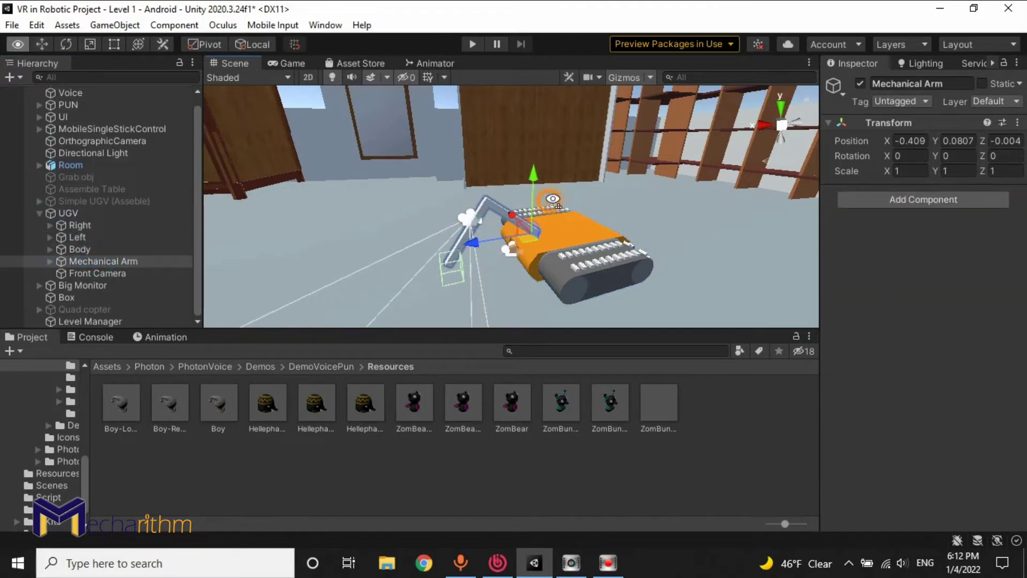
pyautogui.moveTo(428, 239)
pyautogui.keyDown('alt'); pyautogui.mouseDown()
pyautogui.moveTo(502, 229)
pyautogui.moveTo(561, 196)
pyautogui.moveTo(538, 194)
pyautogui.mouseUp(); pyautogui.keyUp('alt')
pyautogui.press('e')
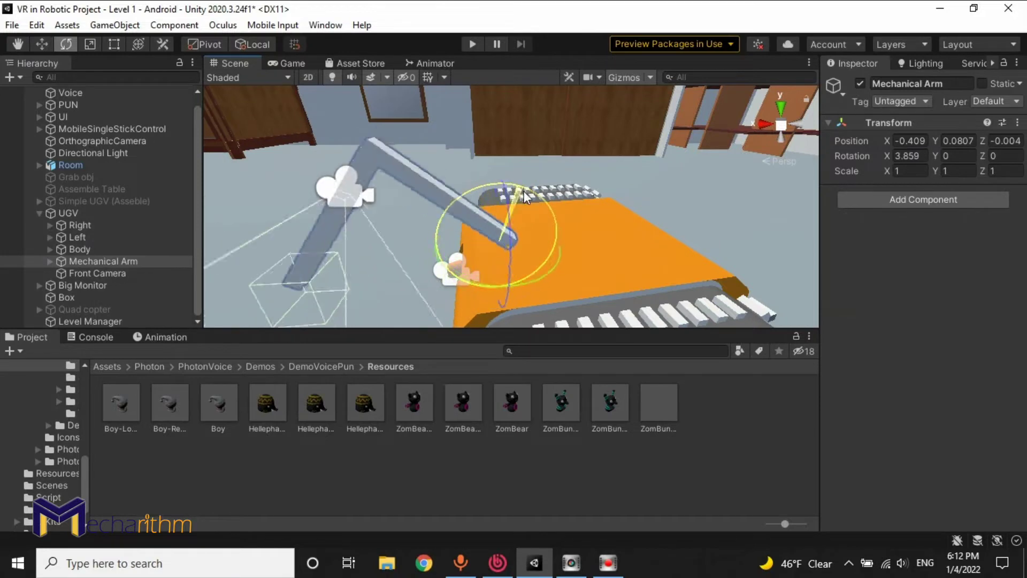
pyautogui.moveTo(496, 240)
pyautogui.mouseDown()
pyautogui.moveTo(531, 185)
pyautogui.moveTo(565, 196)
pyautogui.moveTo(519, 194)
pyautogui.moveTo(573, 201)
pyautogui.moveTo(522, 188)
pyautogui.moveTo(573, 195)
pyautogui.moveTo(557, 190)
pyautogui.moveTo(566, 185)
pyautogui.mouseUp()
pyautogui.hotkey('ctrl', 'z')
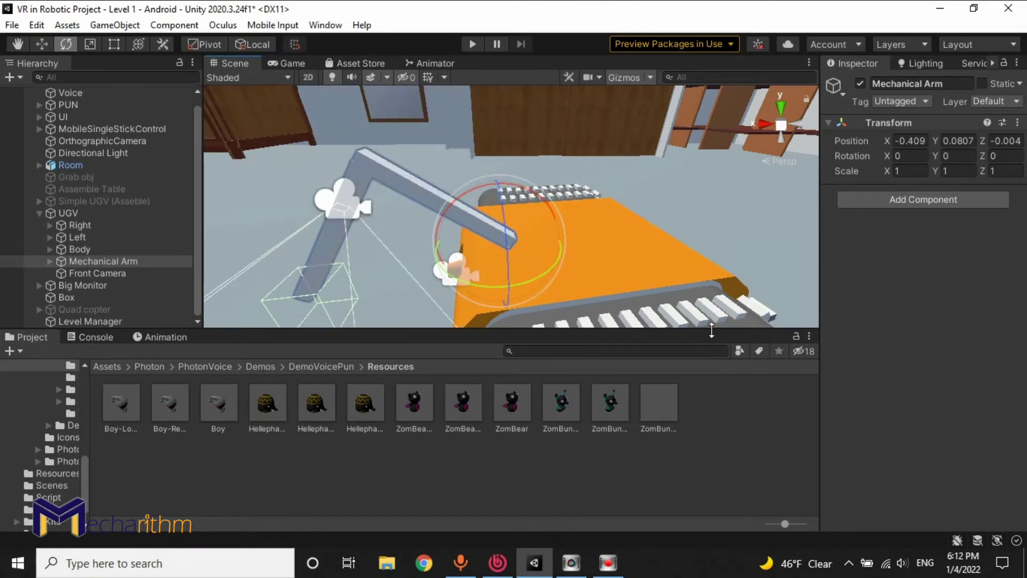
# - Add a Photon View component to the Mechanical Arm
pyautogui.click(877, 212)
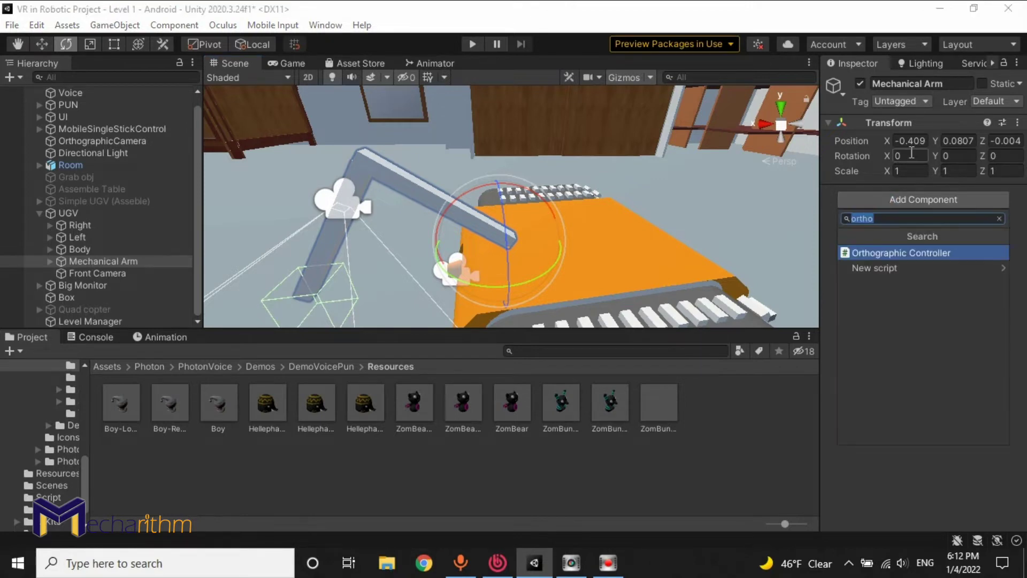
pyautogui.write('photon')
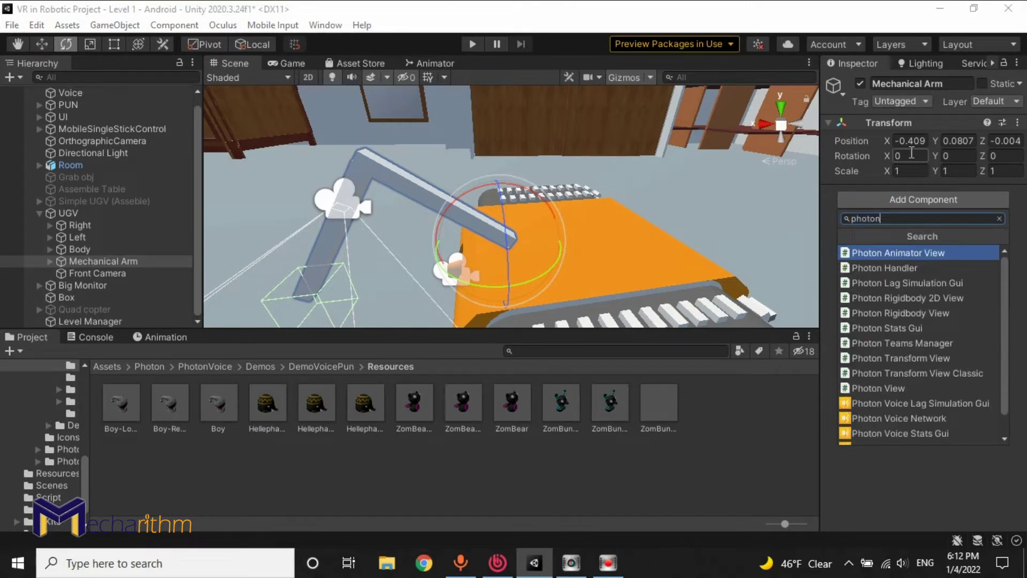
pyautogui.write('v4')
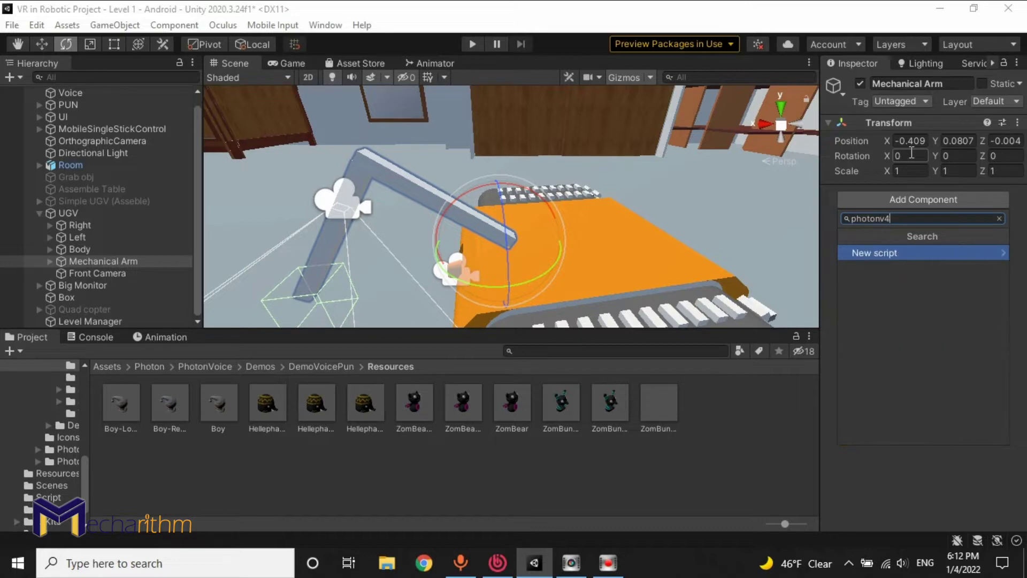
pyautogui.press('BackSpace')
pyautogui.press('Return')
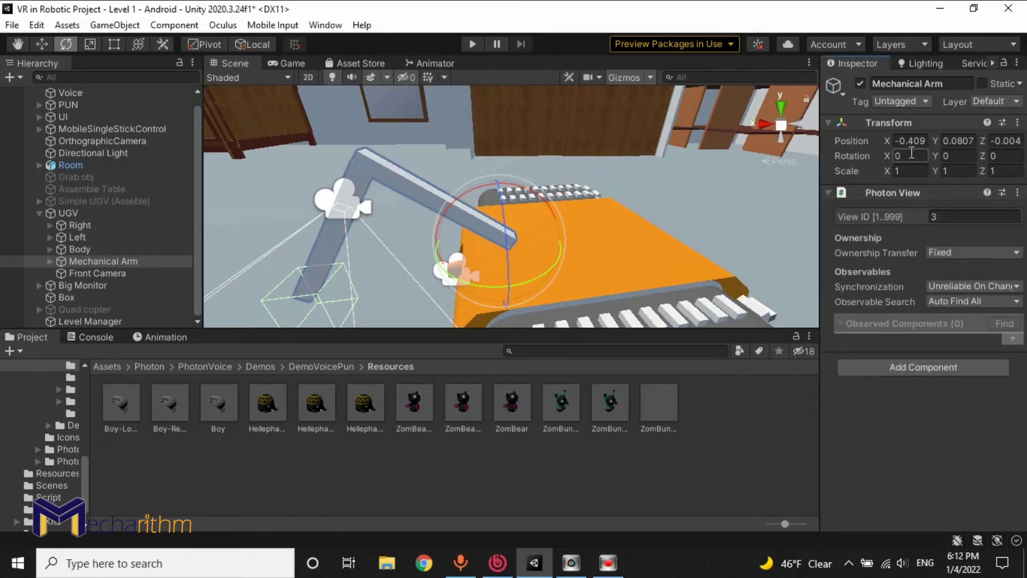
# - Add a Photon Transform View to the arm, syncing rotation only with Position unticked
pyautogui.click(927, 370)
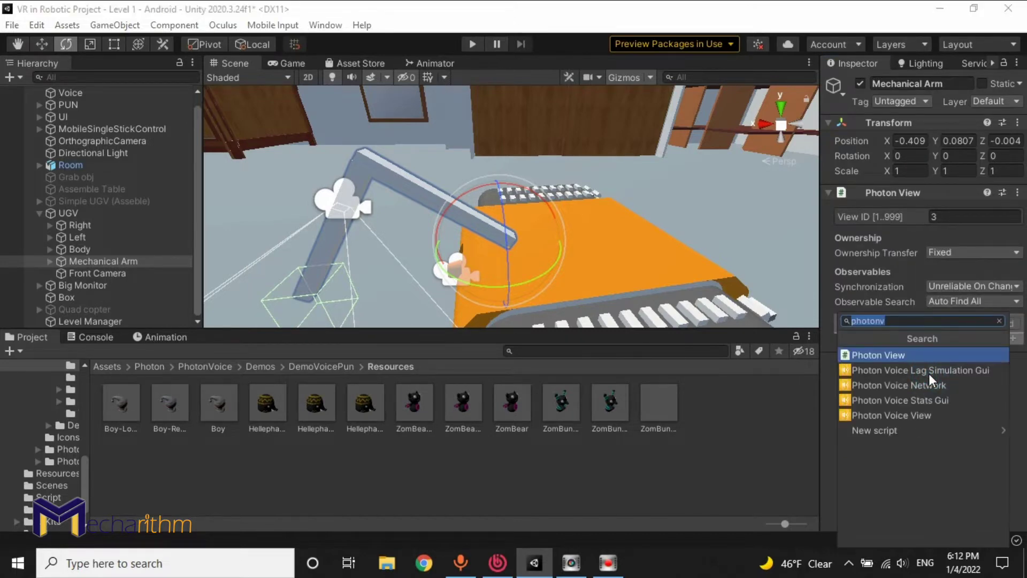
pyautogui.write('photon')
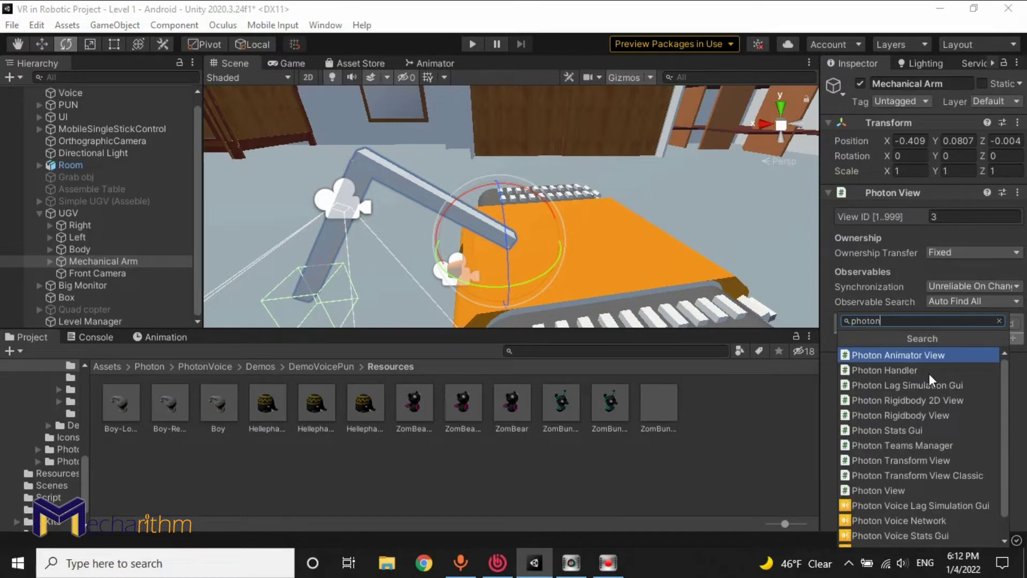
pyautogui.write('tra')
pyautogui.press('Return')
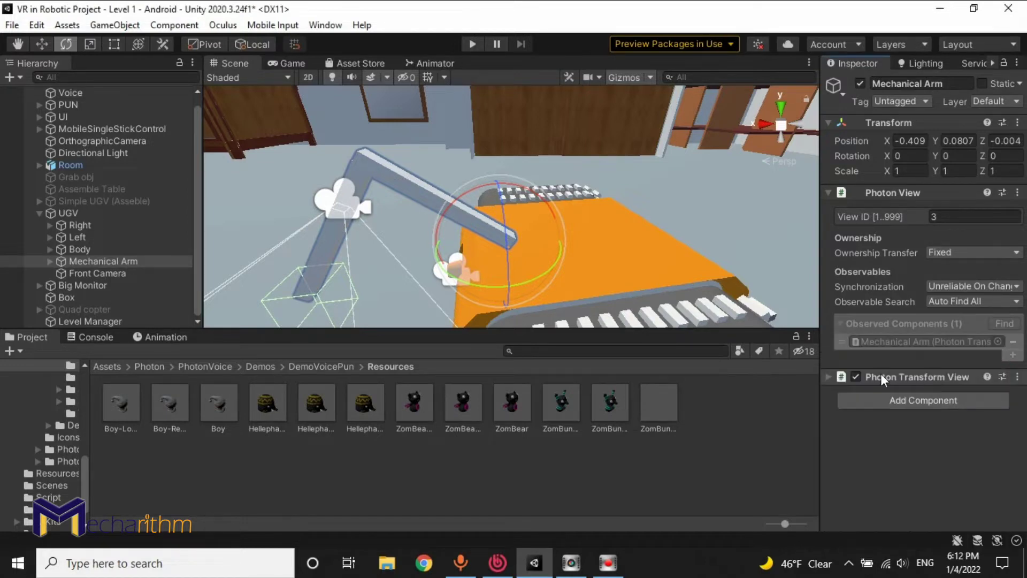
pyautogui.click(828, 377)
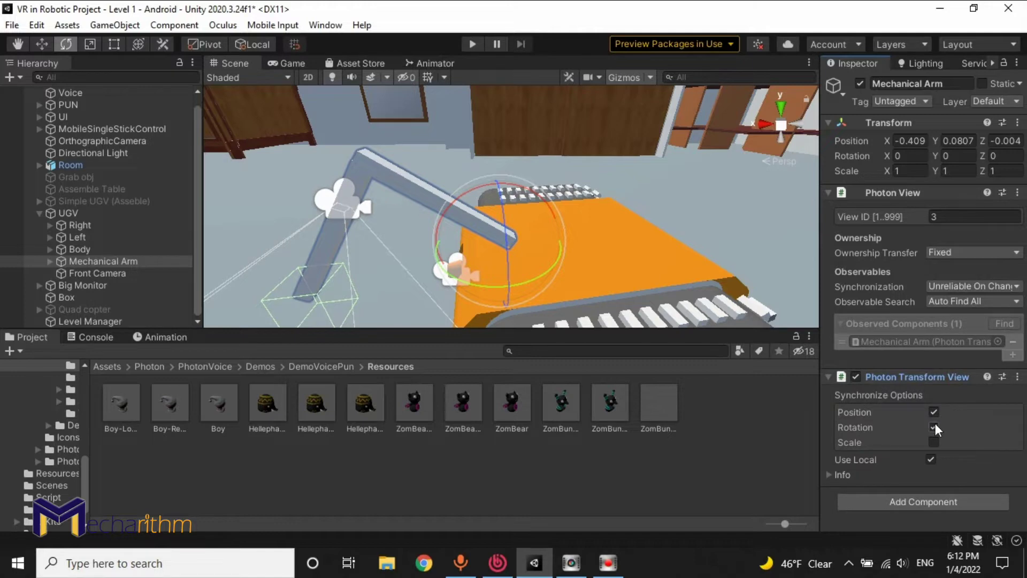
pyautogui.click(931, 412)
# - Save the Level 1 scene and select the Box on the floor to inspect its components
pyautogui.moveTo(502, 199)
pyautogui.keyDown('alt'); pyautogui.mouseDown()
pyautogui.moveTo(371, 192)
pyautogui.moveTo(397, 190)
pyautogui.mouseUp(); pyautogui.keyUp('alt')
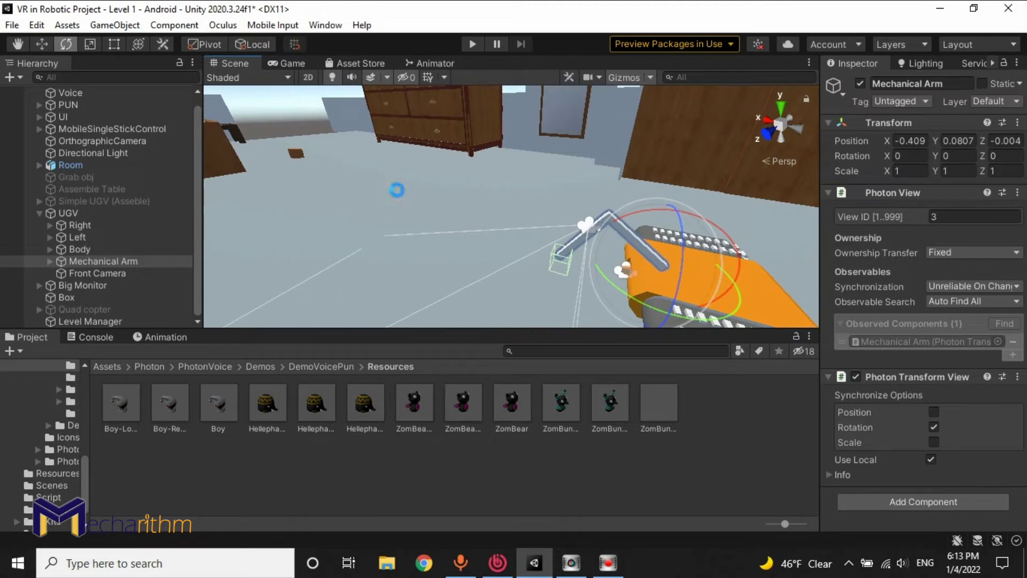
pyautogui.hotkey('ctrl', 's')
pyautogui.moveTo(401, 194)
pyautogui.mouseDown(button='right')
pyautogui.moveTo(537, 119)
pyautogui.moveTo(460, 157)
pyautogui.moveTo(513, 212)
pyautogui.moveTo(519, 246)
pyautogui.mouseUp(button='right')
pyautogui.press('w')
pyautogui.click(519, 246)
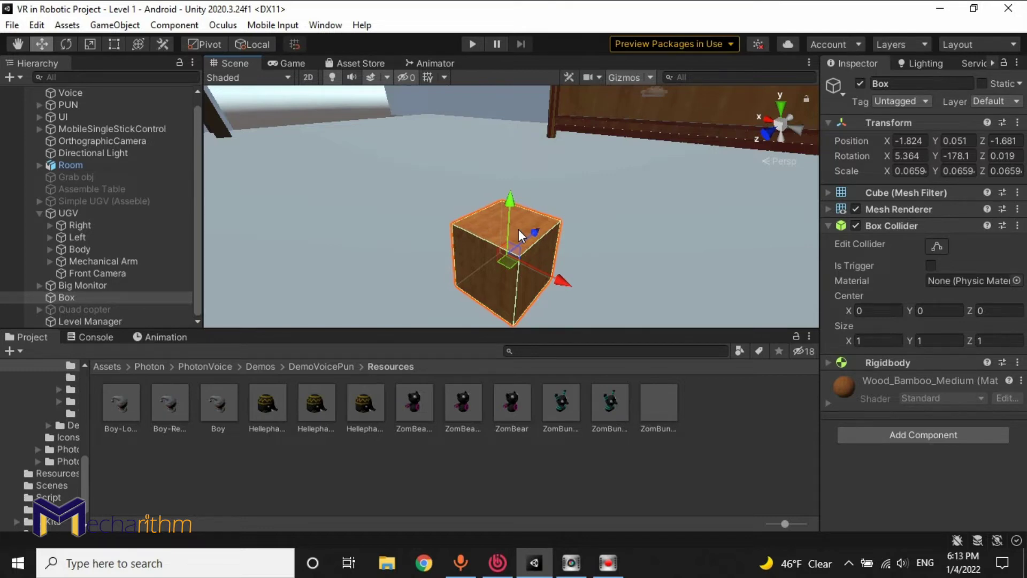
pyautogui.scroll(-5, 460, 249)
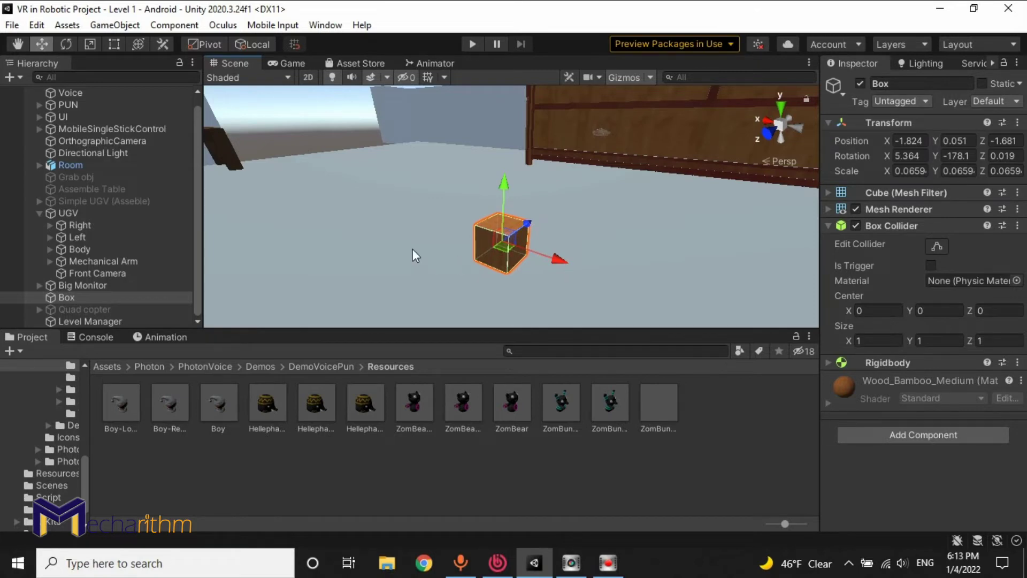
pyautogui.click(40, 213)
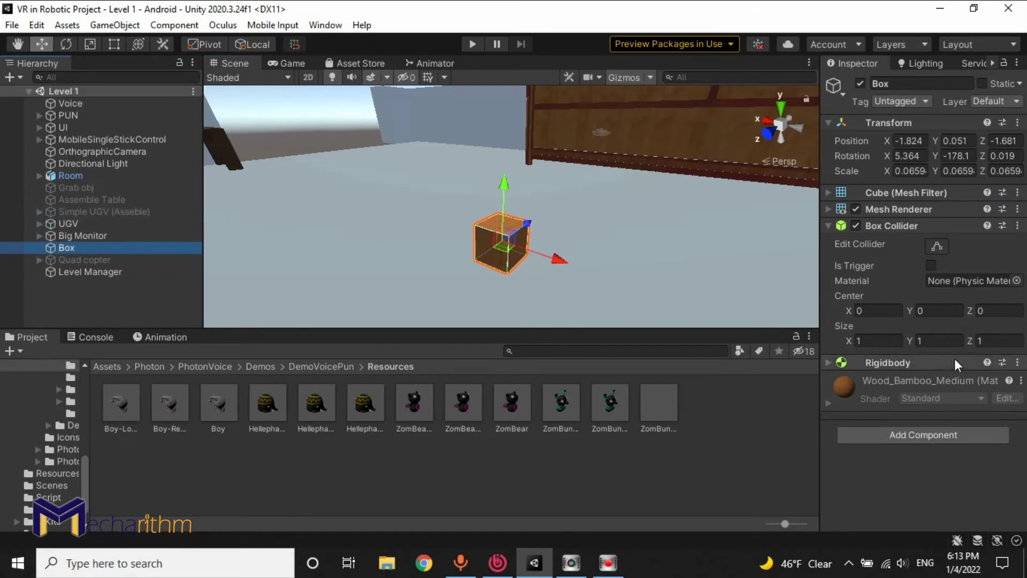
# - Add Photon View and Photon Transform View components to the Box
pyautogui.click(978, 440)
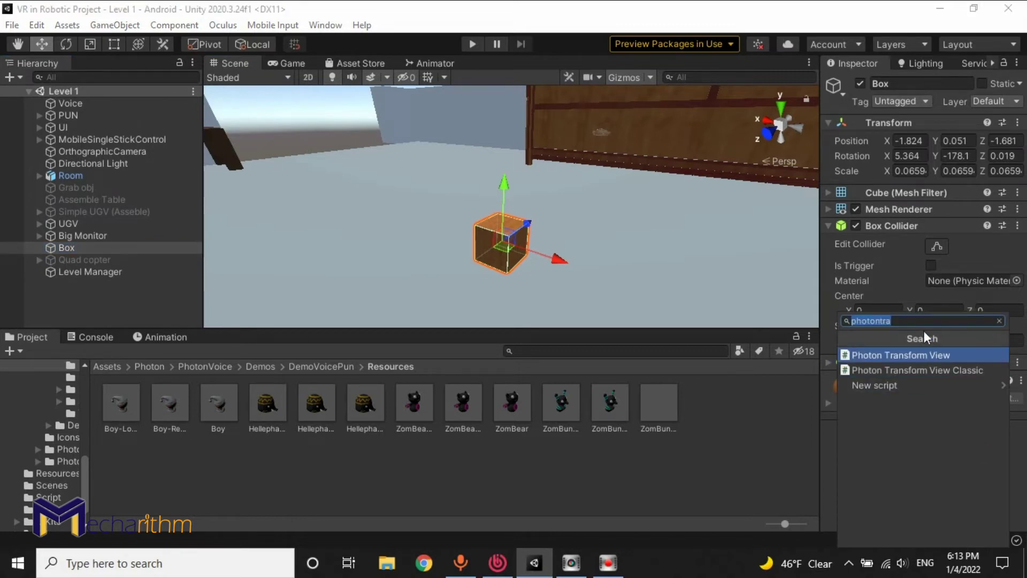
pyautogui.write('photonv')
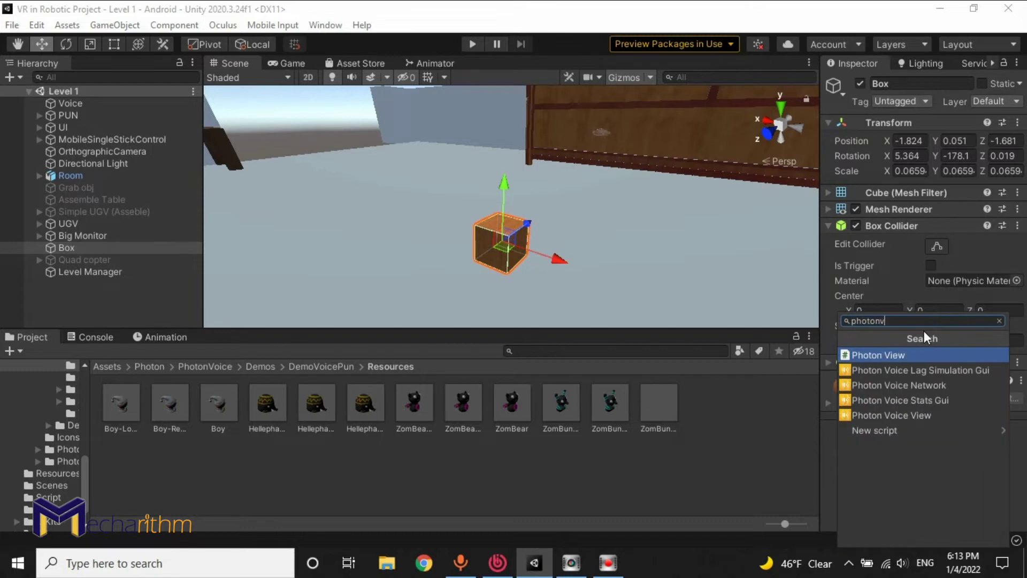
pyautogui.press('Return')
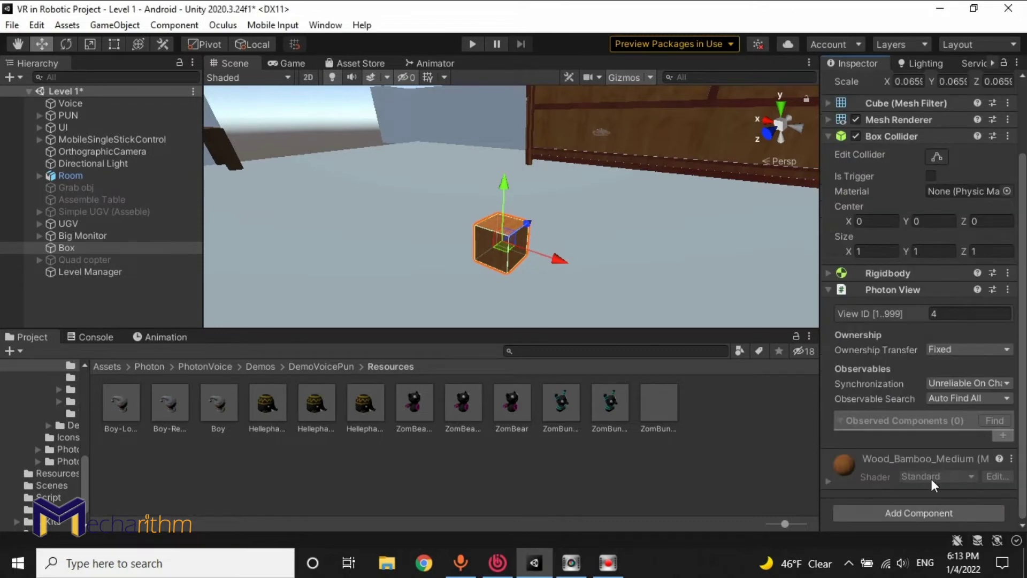
pyautogui.click(928, 511)
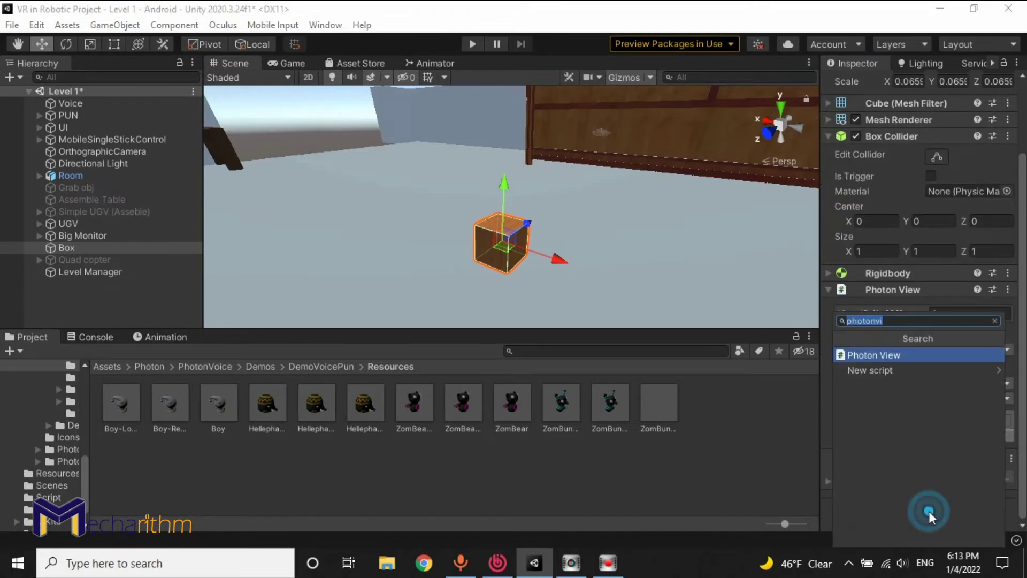
pyautogui.write('photon')
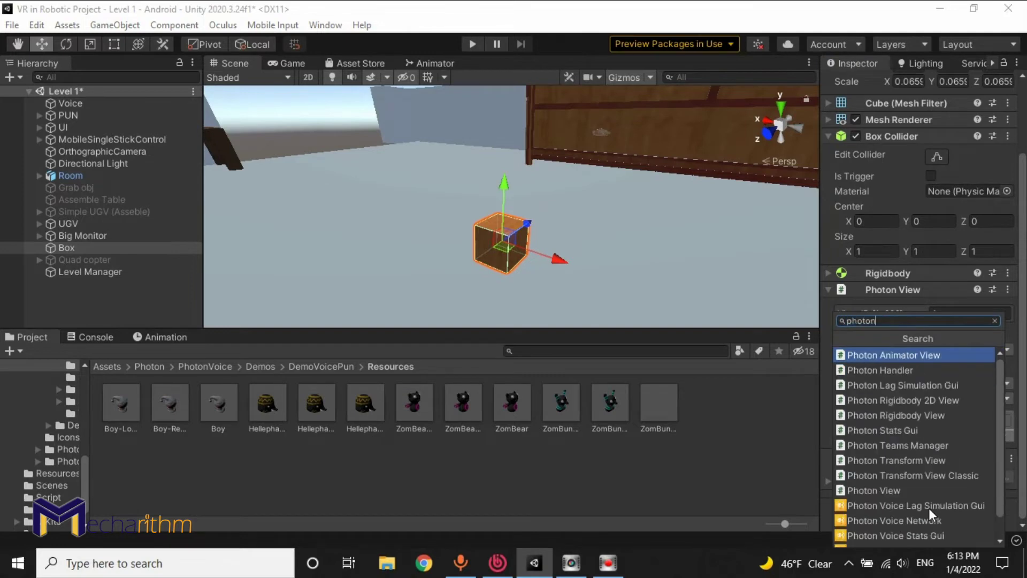
pyautogui.write('tra')
pyautogui.press('Return')
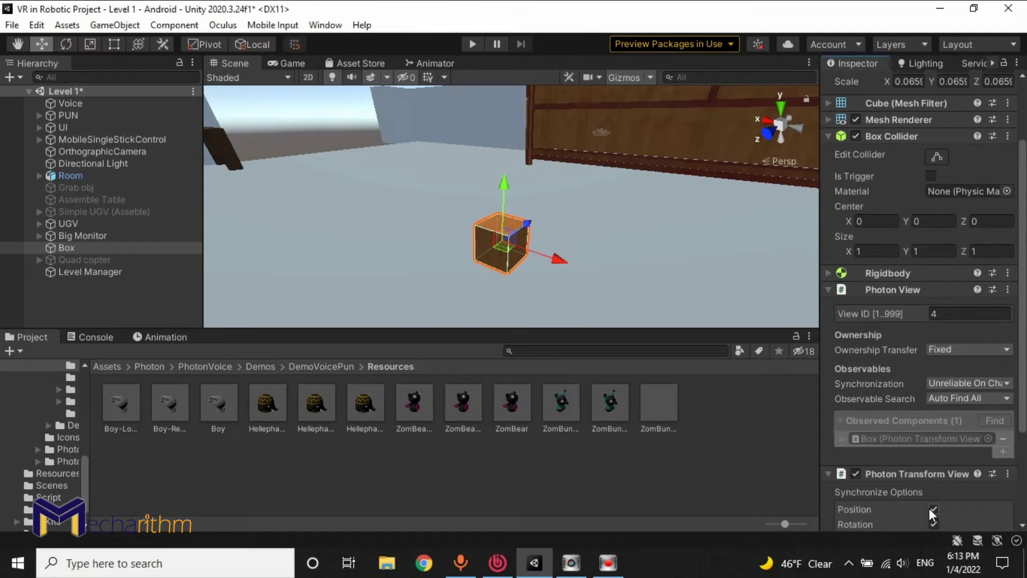
# - Turn on scale syncing in the Box's Photon Transform View and save the scene
pyautogui.scroll(-3, 954, 391)
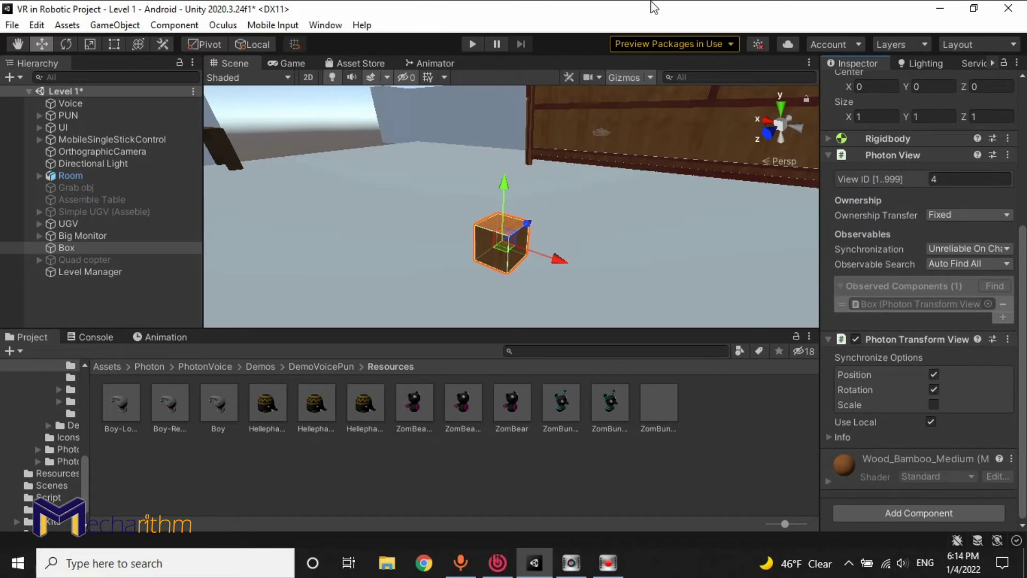
pyautogui.moveTo(553, 181); pyautogui.dragTo(554, 153, button='right')
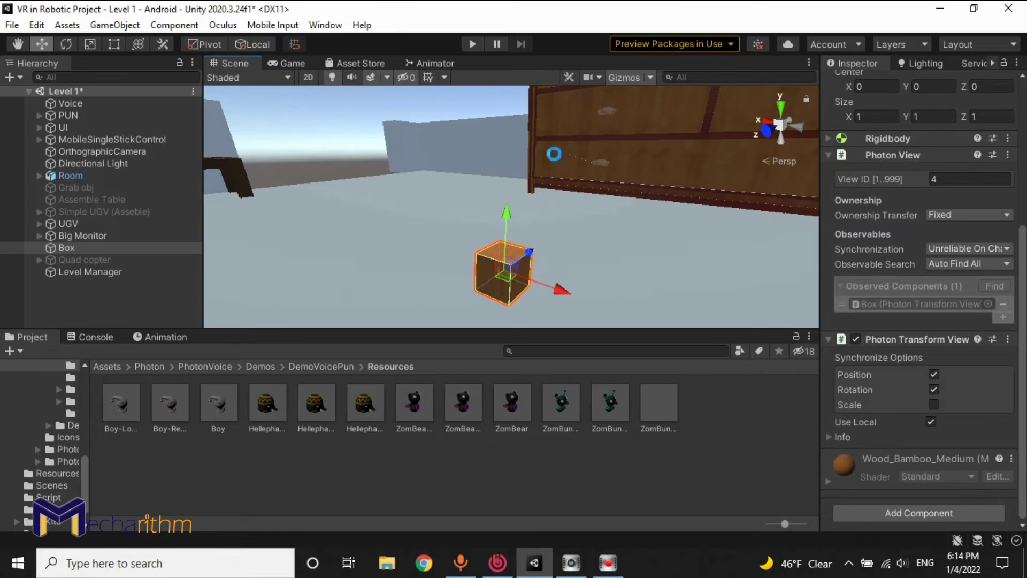
pyautogui.hotkey('ctrl', 's')
pyautogui.click(934, 405)
pyautogui.hotkey('ctrl', 's')
pyautogui.moveTo(533, 153)
pyautogui.mouseDown(button='right')
pyautogui.moveTo(525, 194)
pyautogui.moveTo(449, 190)
pyautogui.mouseUp(button='right')
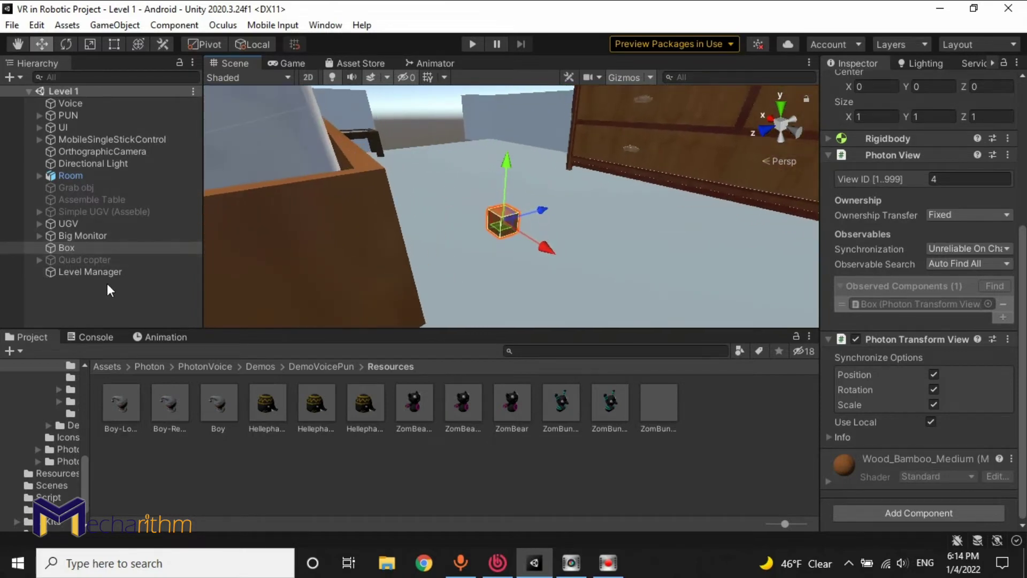
# - Deactivate the UGV so it no longer appears in Level 1
pyautogui.click(107, 306)
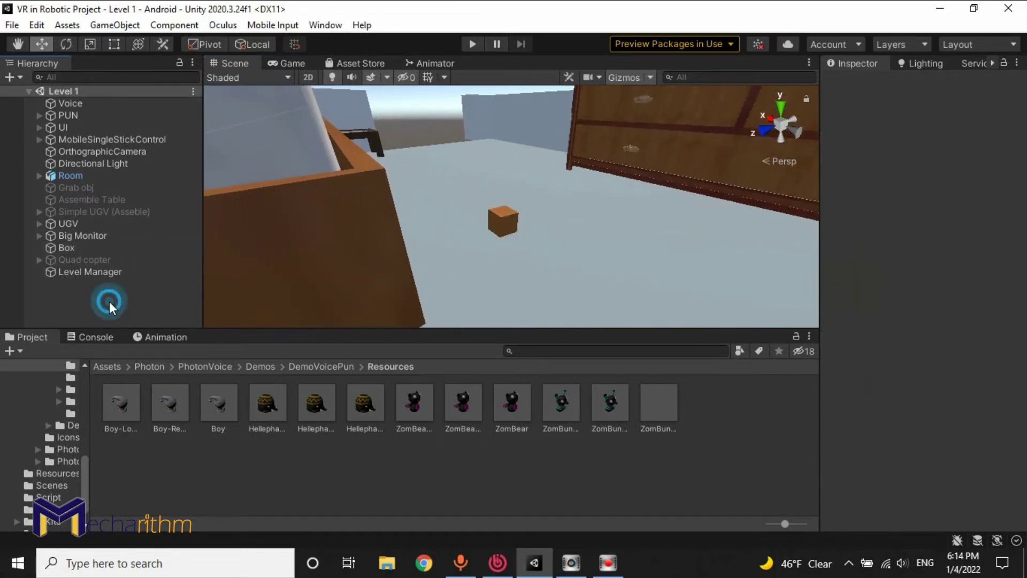
pyautogui.moveTo(563, 251)
pyautogui.mouseDown(button='right')
pyautogui.moveTo(591, 234)
pyautogui.moveTo(225, 214)
pyautogui.mouseUp(button='right')
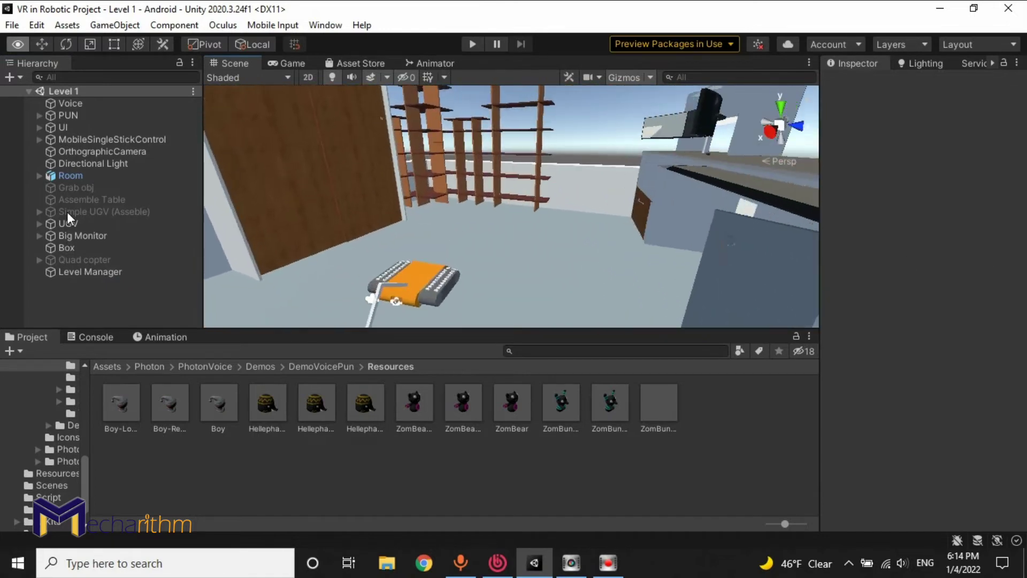
pyautogui.moveTo(408, 220); pyautogui.dragTo(557, 175, button='right')
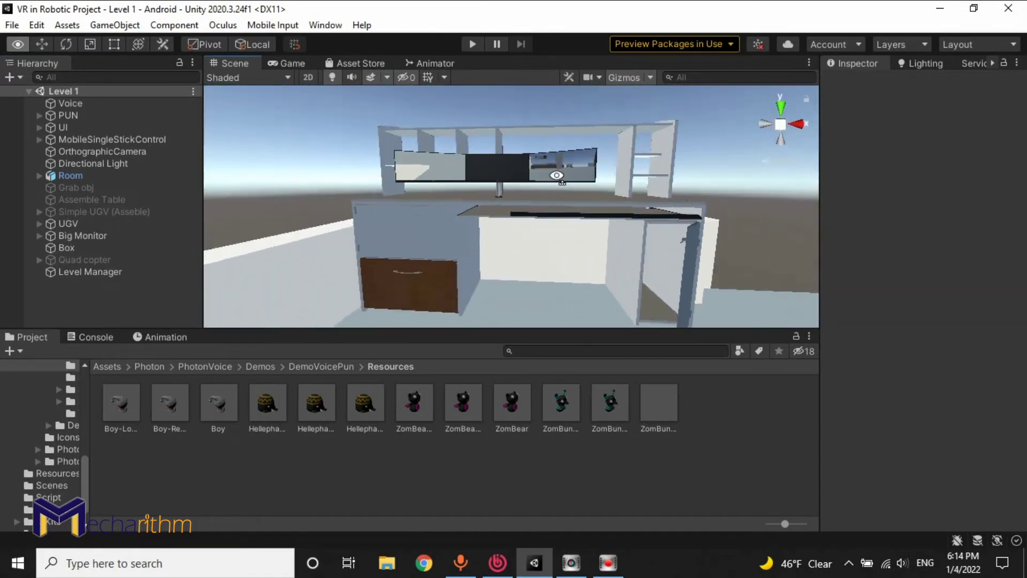
pyautogui.moveTo(556, 176); pyautogui.dragTo(484, 255, button='right')
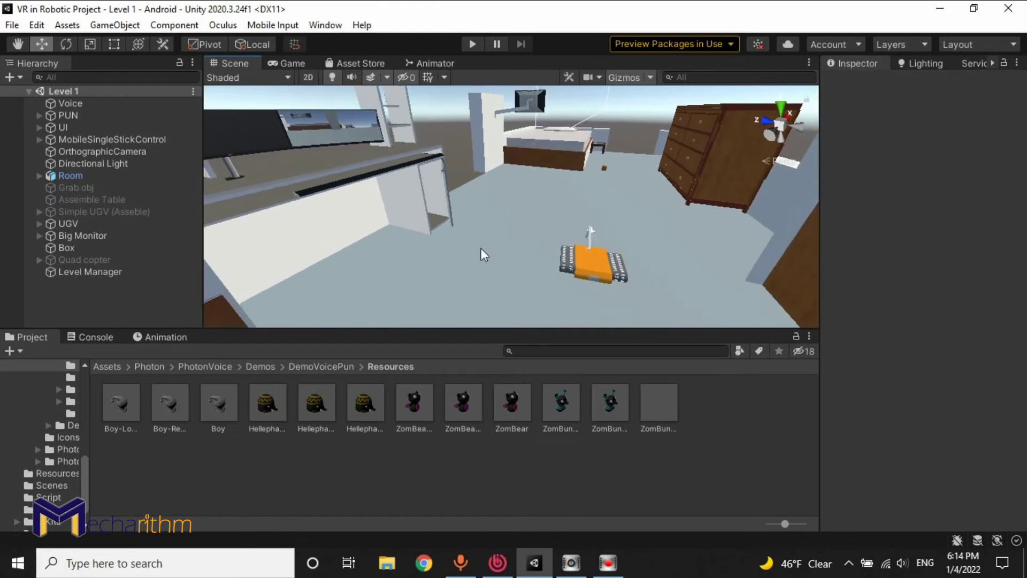
pyautogui.moveTo(660, 258); pyautogui.dragTo(656, 247, button='right')
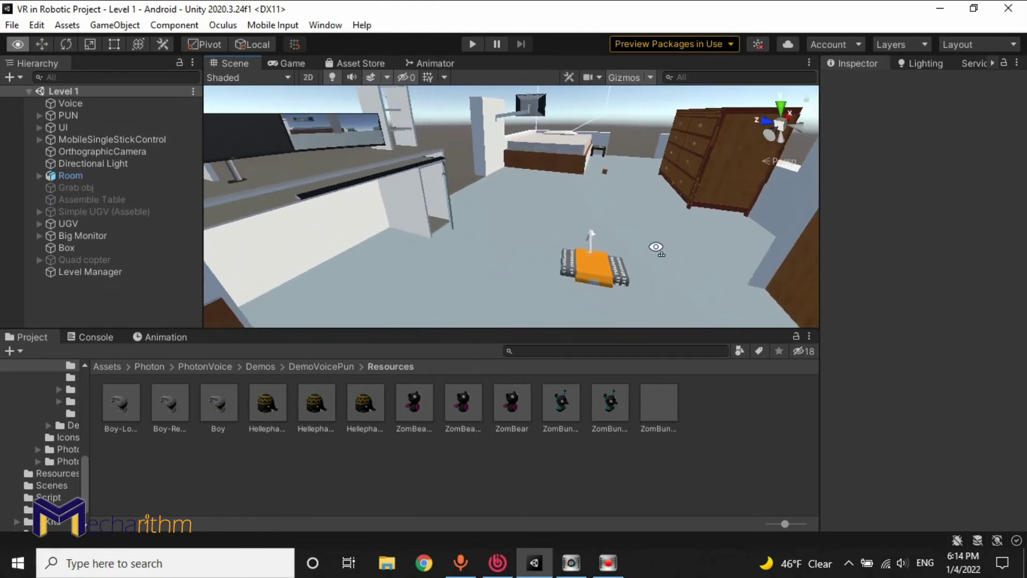
pyautogui.click(81, 223)
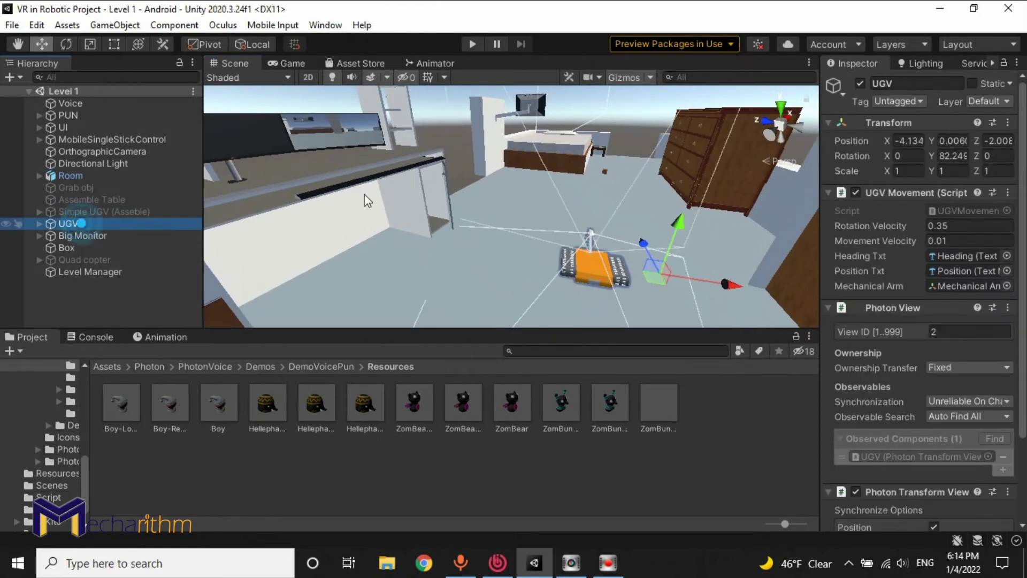
pyautogui.click(860, 84)
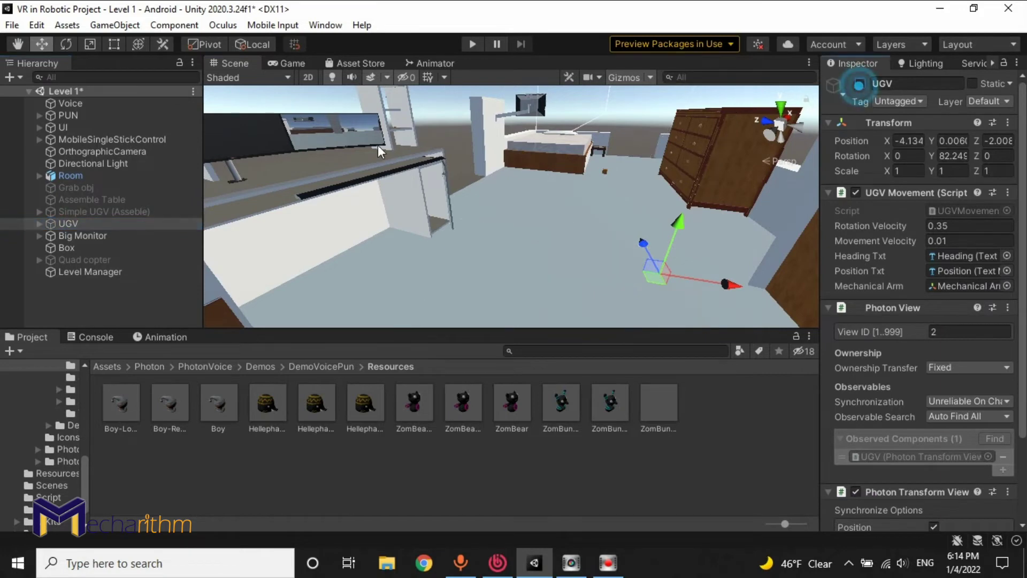
# - Deactivate the Quad copter as well
pyautogui.click(94, 258)
pyautogui.moveTo(538, 202); pyautogui.dragTo(621, 341, button='right')
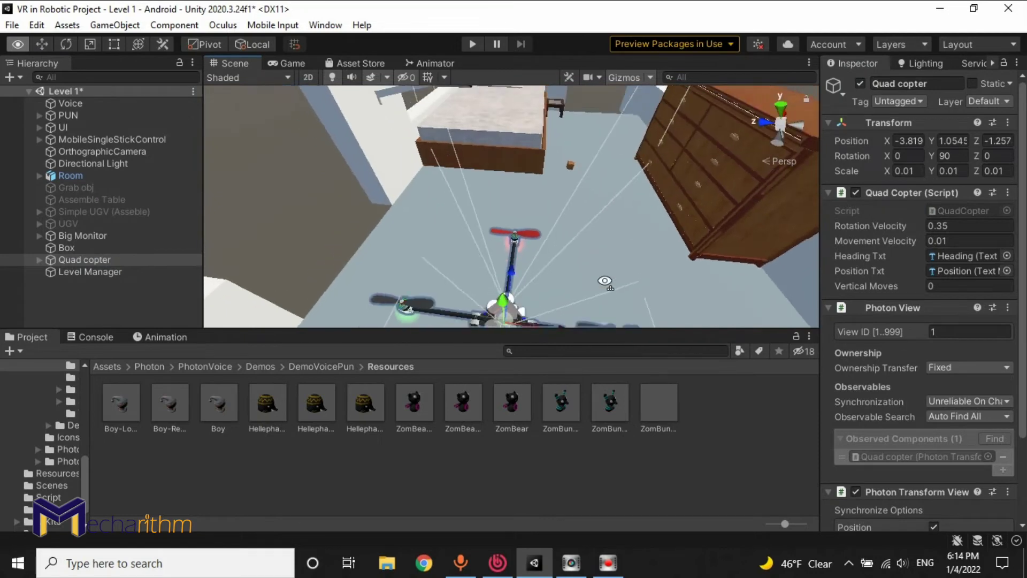
pyautogui.moveTo(620, 342)
pyautogui.mouseDown(button='right')
pyautogui.moveTo(618, 148)
pyautogui.moveTo(664, 272)
pyautogui.mouseUp(button='right')
pyautogui.click(618, 148)
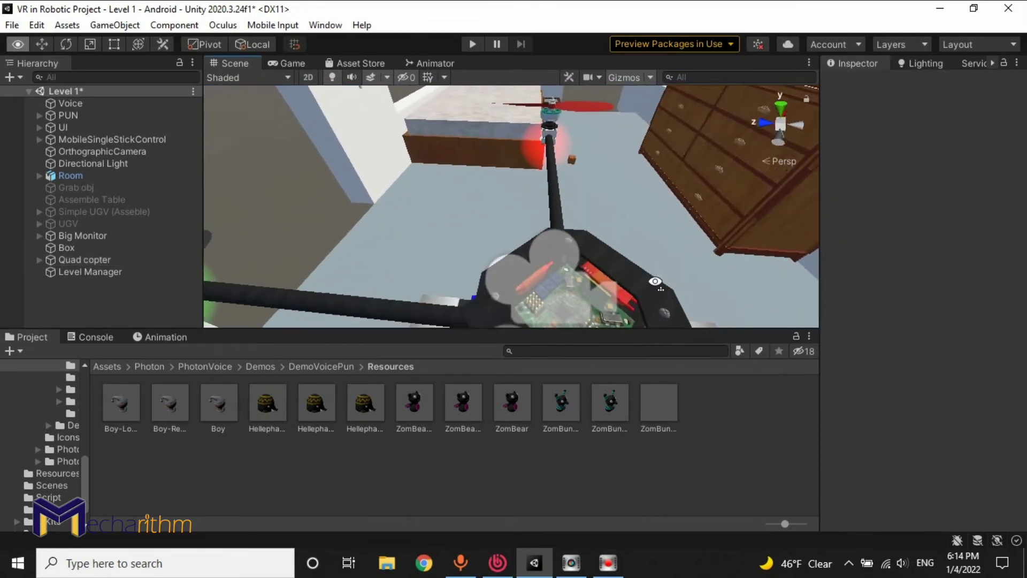
pyautogui.moveTo(664, 272)
pyautogui.mouseDown(button='right')
pyautogui.moveTo(672, 334)
pyautogui.moveTo(165, 268)
pyautogui.mouseUp(button='right')
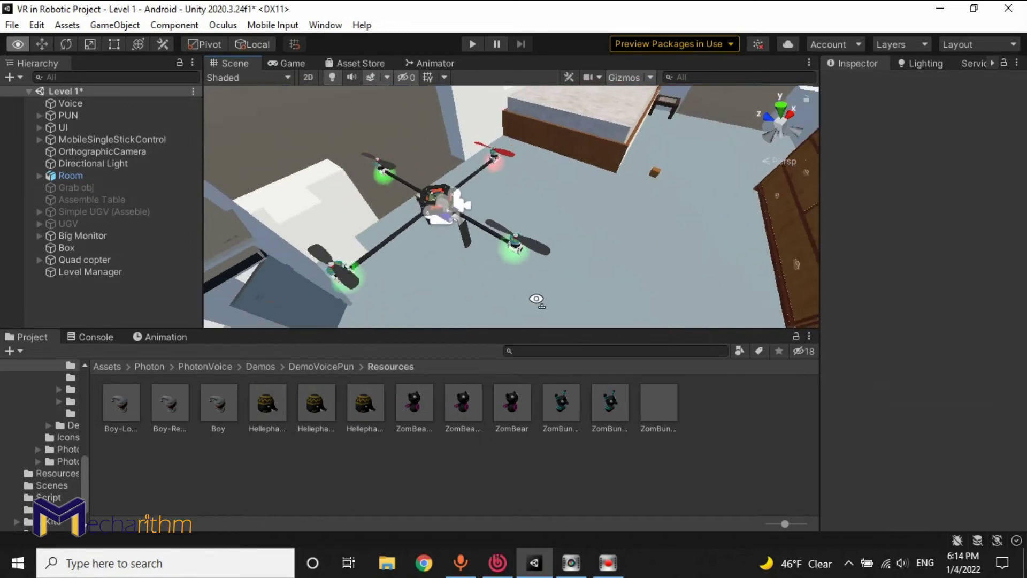
pyautogui.click(119, 260)
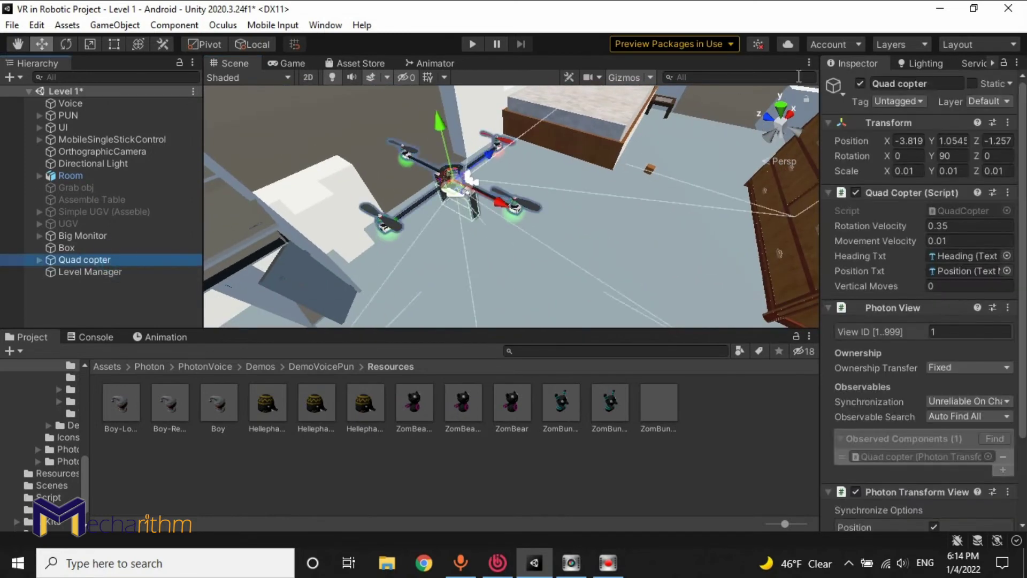
pyautogui.click(860, 83)
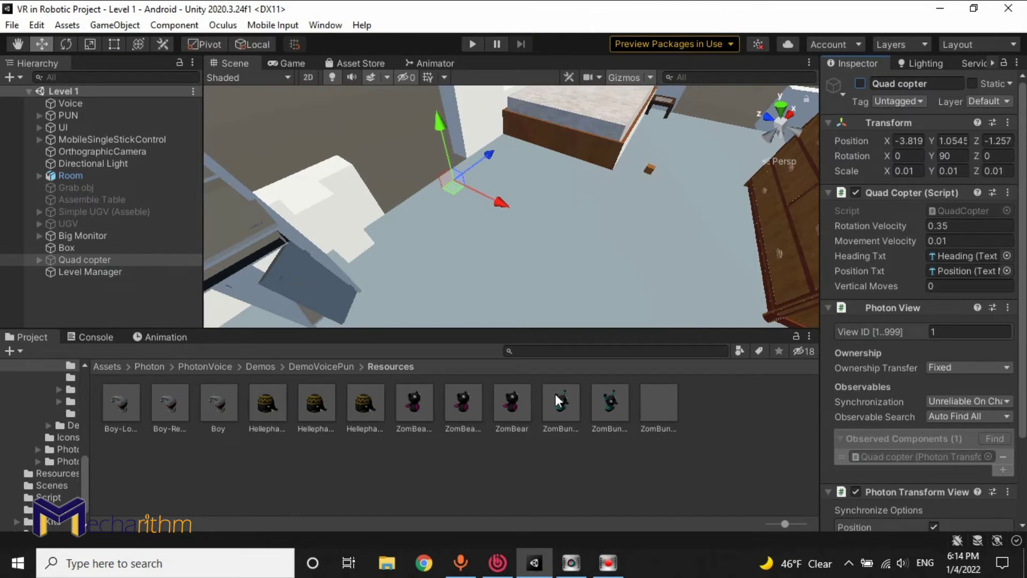
# - Open the Build Settings from the File menu to prepare the headset build
pyautogui.click(12, 25)
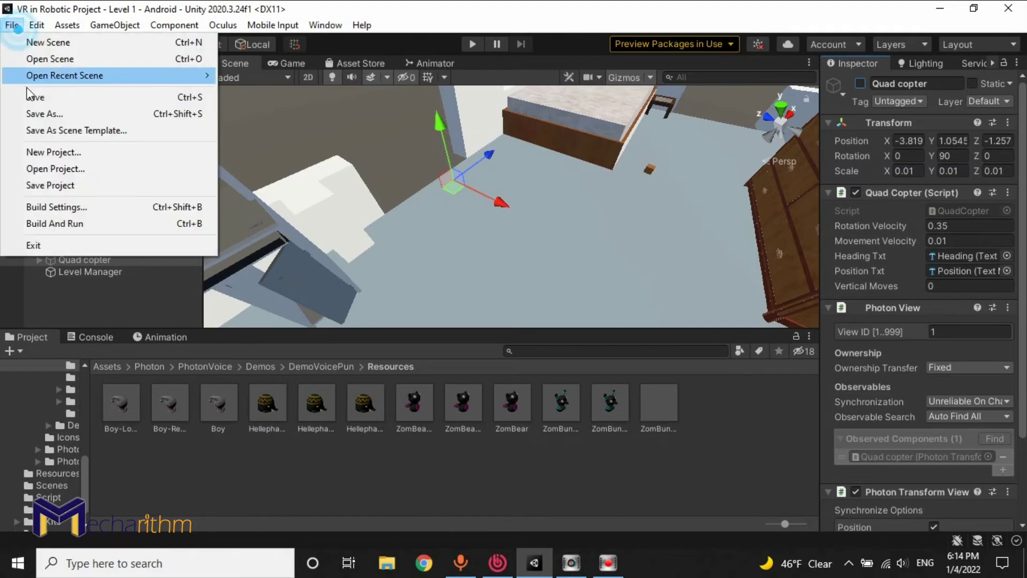
pyautogui.click(46, 208)
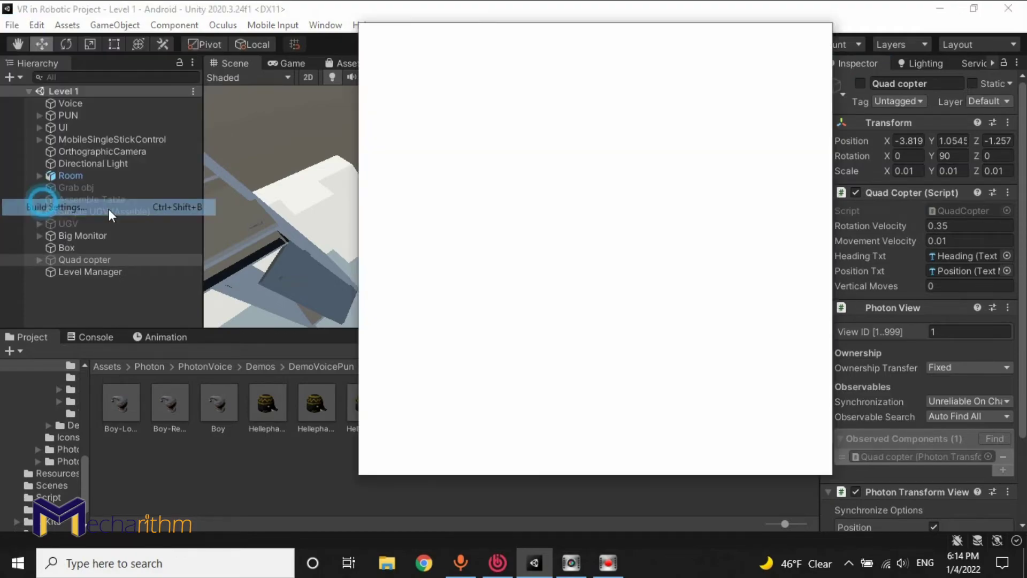